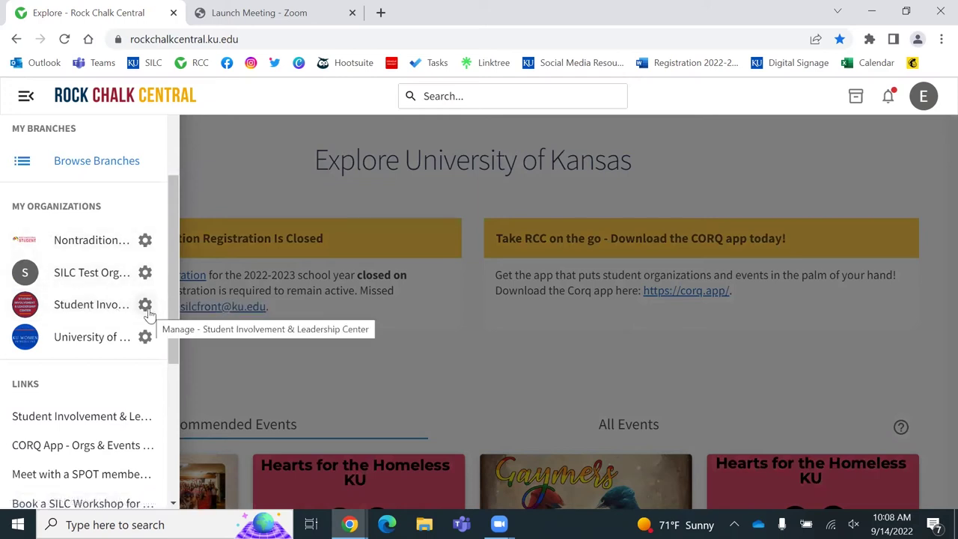
# Open the Test event from the Student Involvement & Leadership Center's events and start changing its details
pyautogui.click(147, 310)
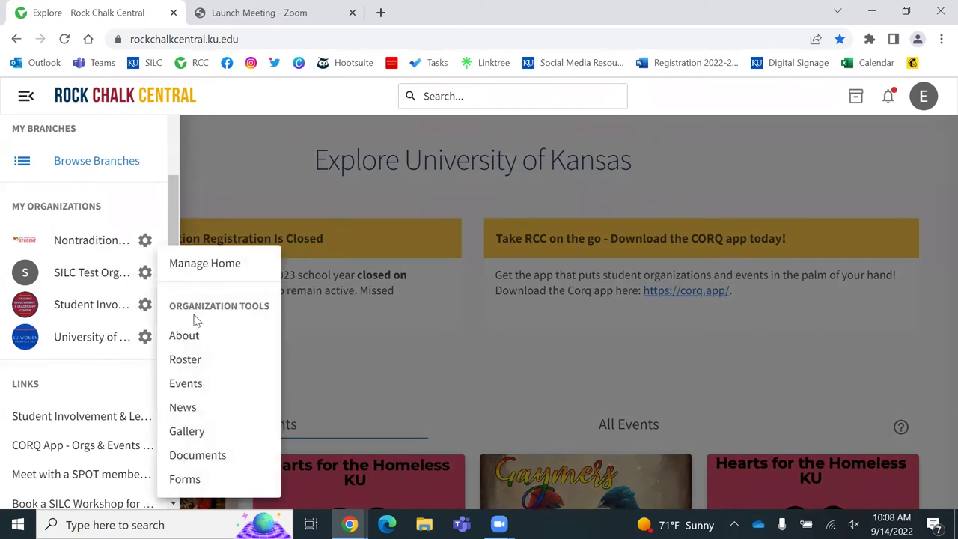
pyautogui.click(229, 390)
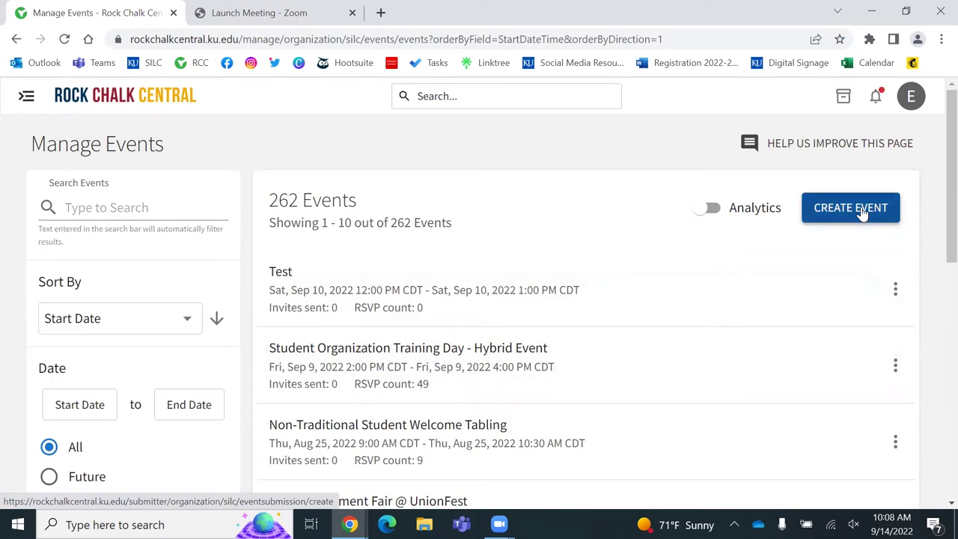
pyautogui.click(505, 276)
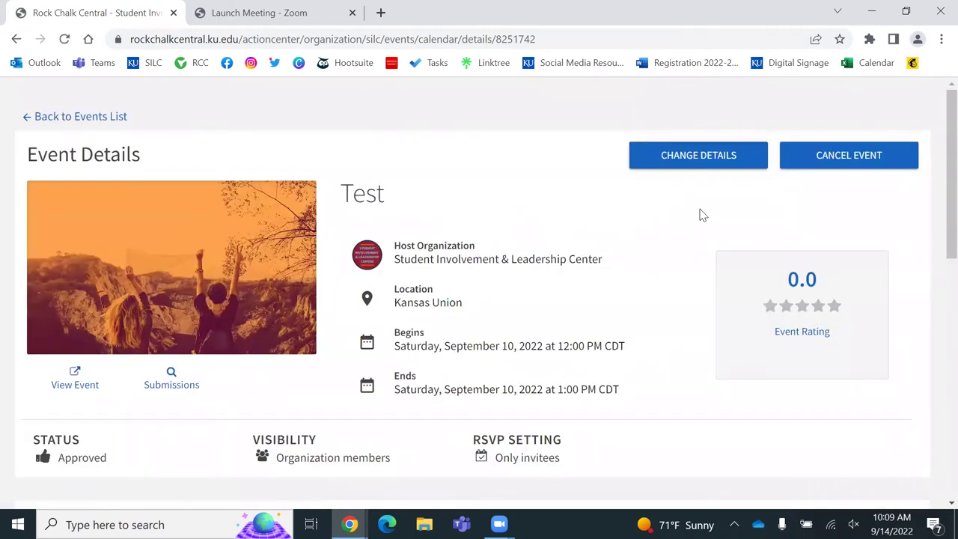
pyautogui.click(700, 161)
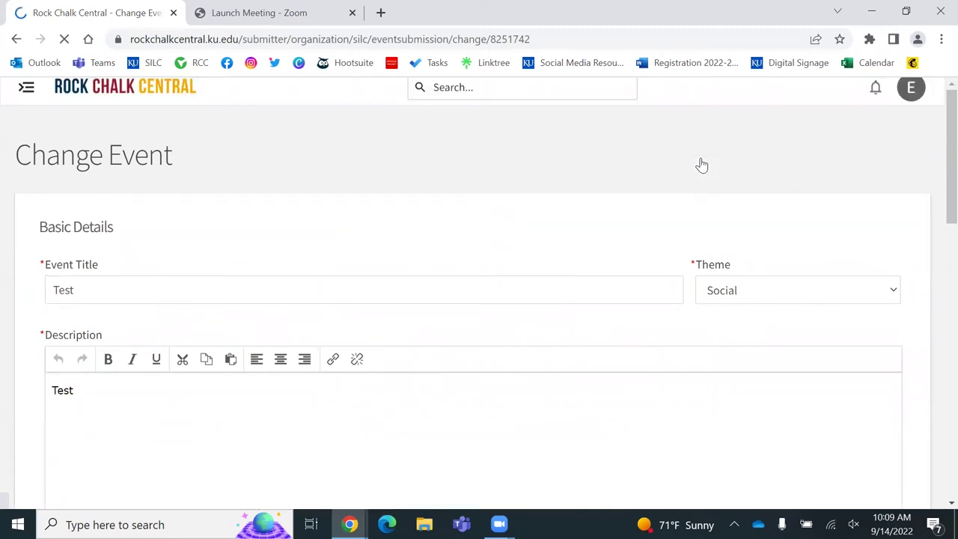
# Examine the event's basic details, the theme choices, the co-hosting field, and the time and place settings
pyautogui.scroll(-1, 514, 339)
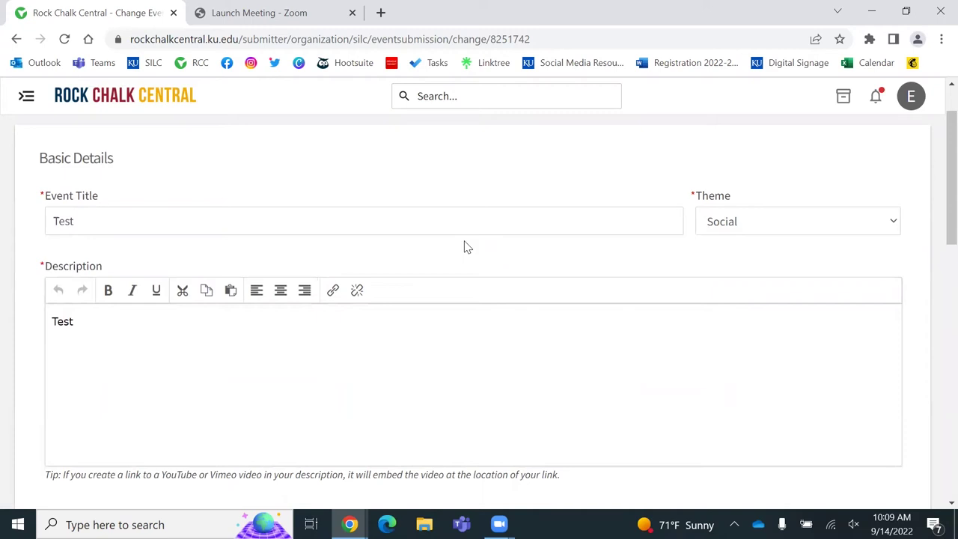
pyautogui.click(890, 223)
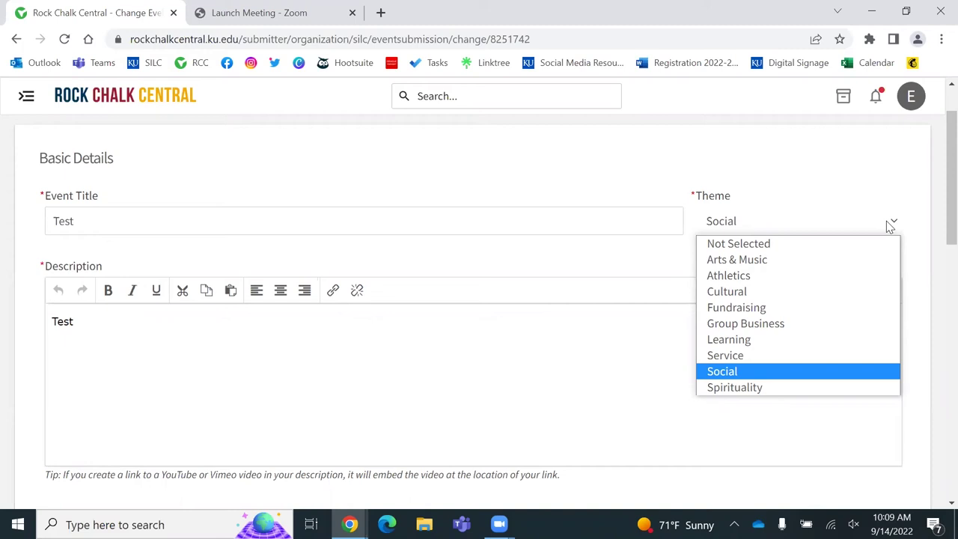
pyautogui.click(831, 165)
pyautogui.scroll(-2, 243, 211)
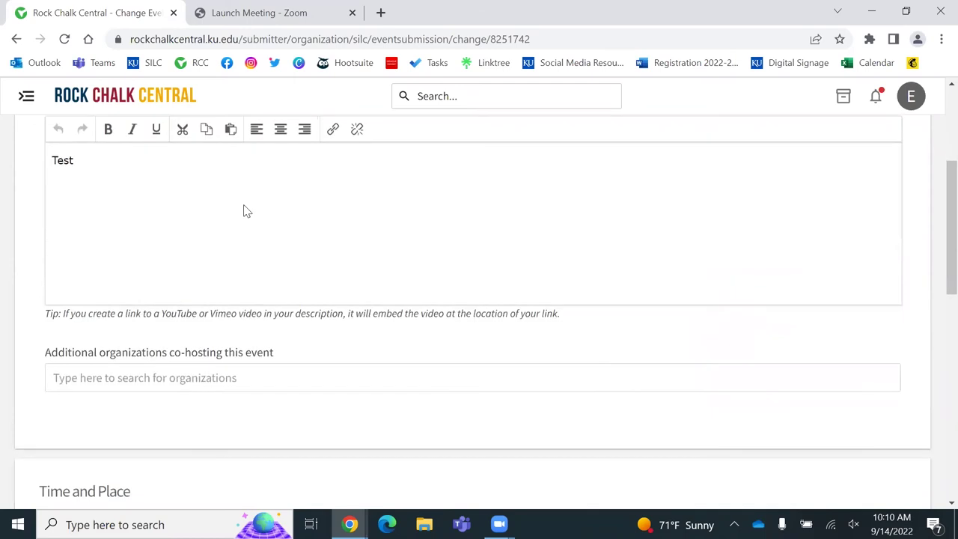
pyautogui.scroll(2, 293, 294)
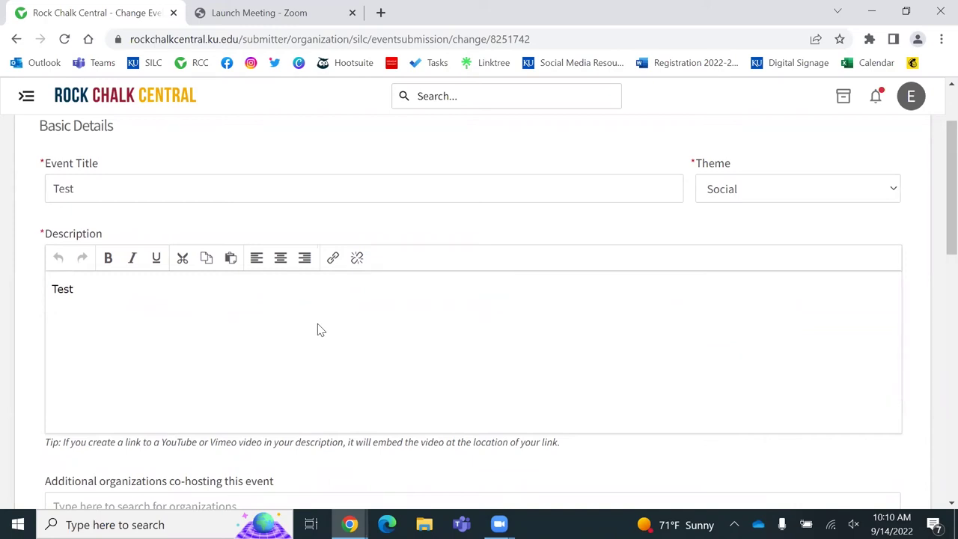
pyautogui.scroll(-3, 318, 330)
pyautogui.scroll(-1, 317, 329)
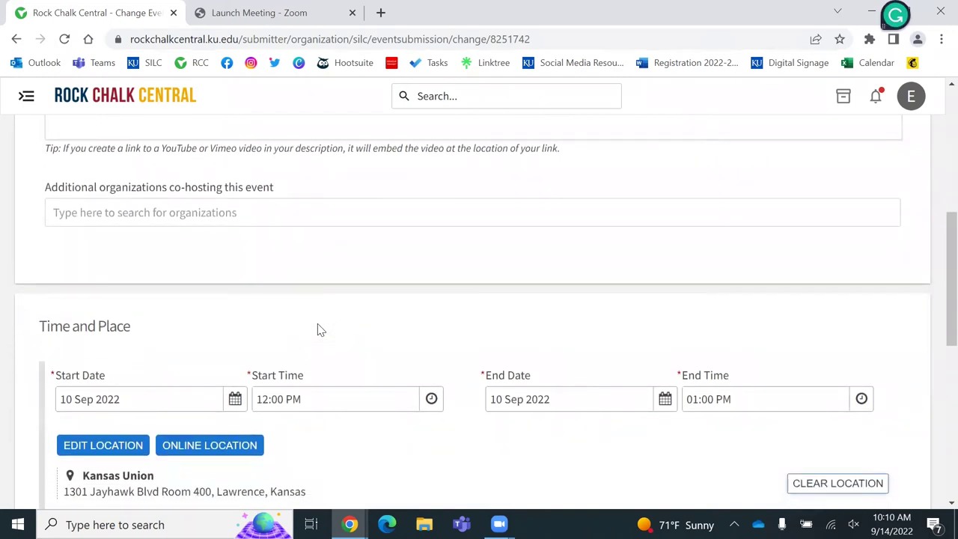
pyautogui.scroll(-2, 318, 329)
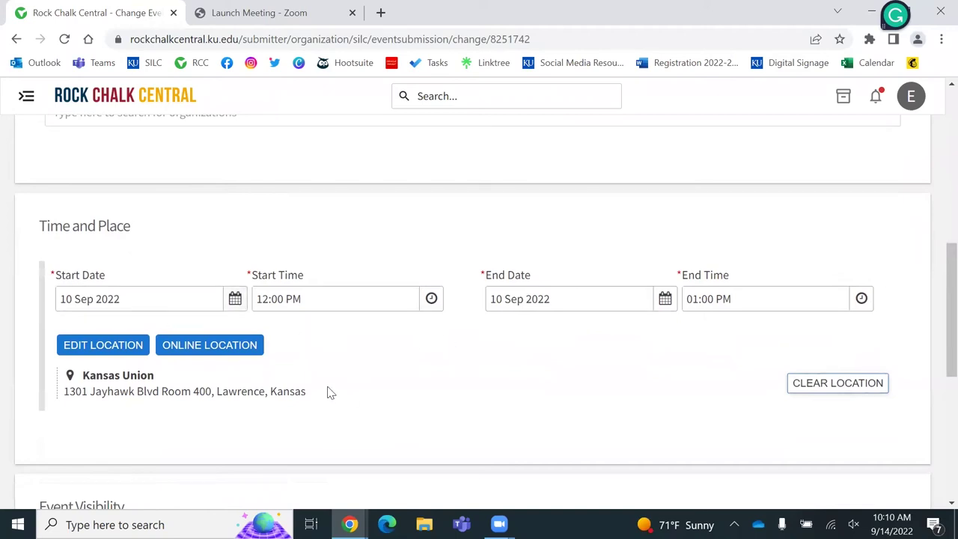
pyautogui.scroll(-2, 328, 391)
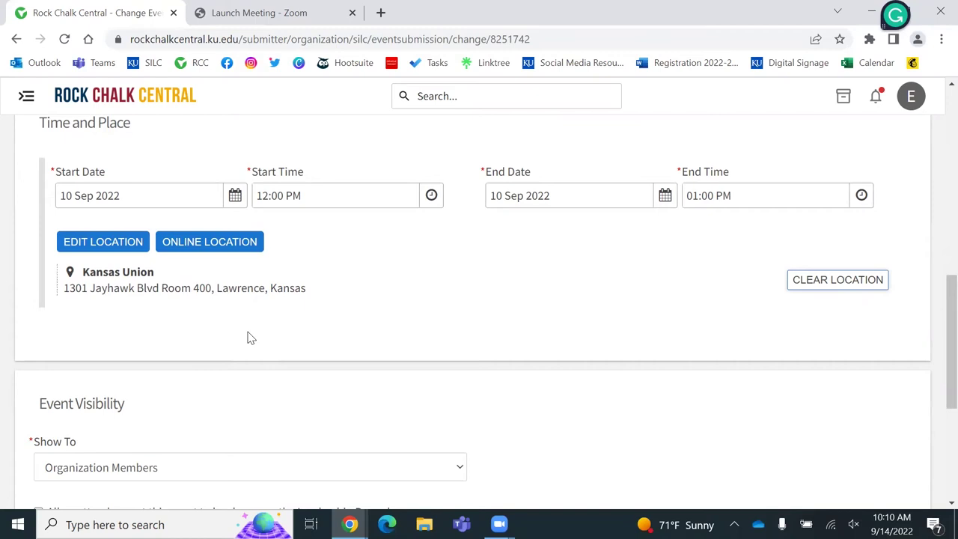
# Set the event's visibility to Students & staff at Rock Chalk Central
pyautogui.scroll(-3, 251, 338)
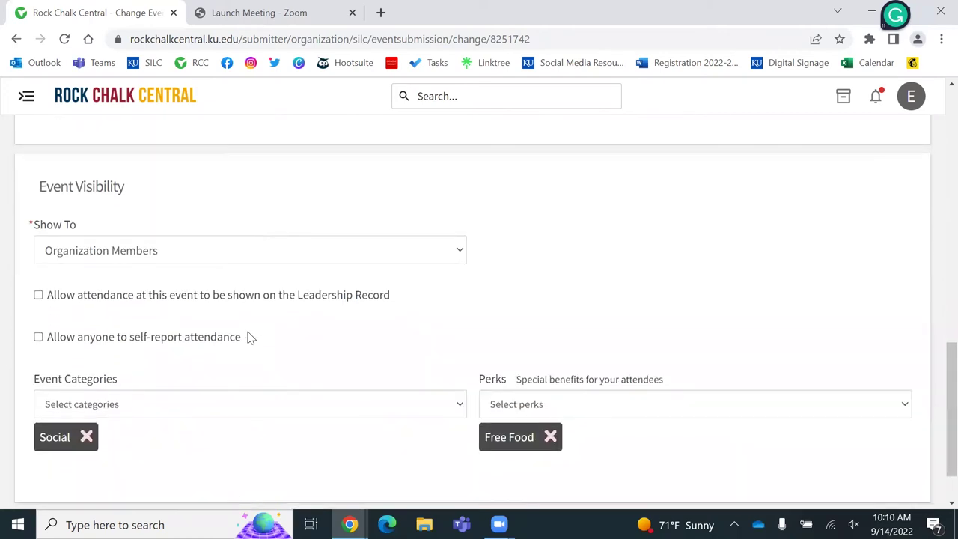
pyautogui.click(460, 255)
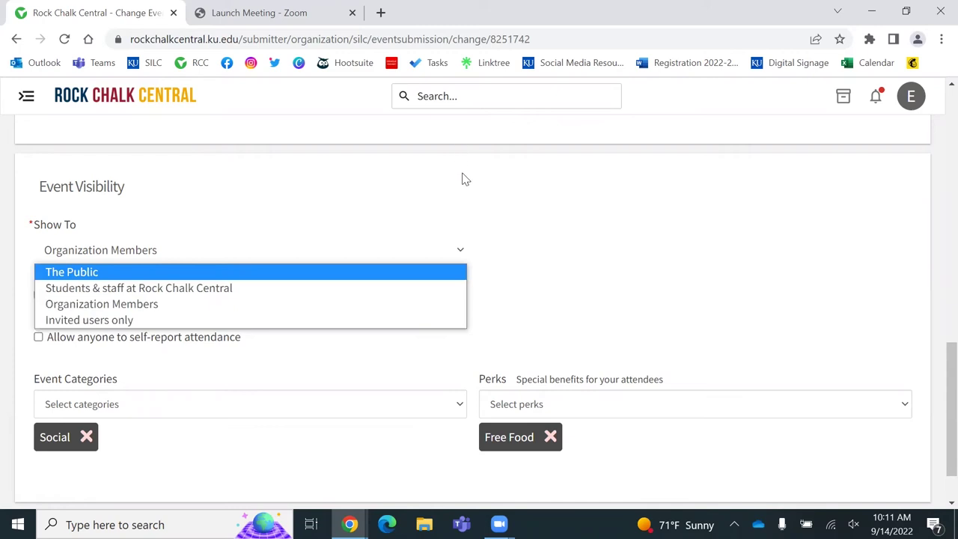
pyautogui.click(440, 289)
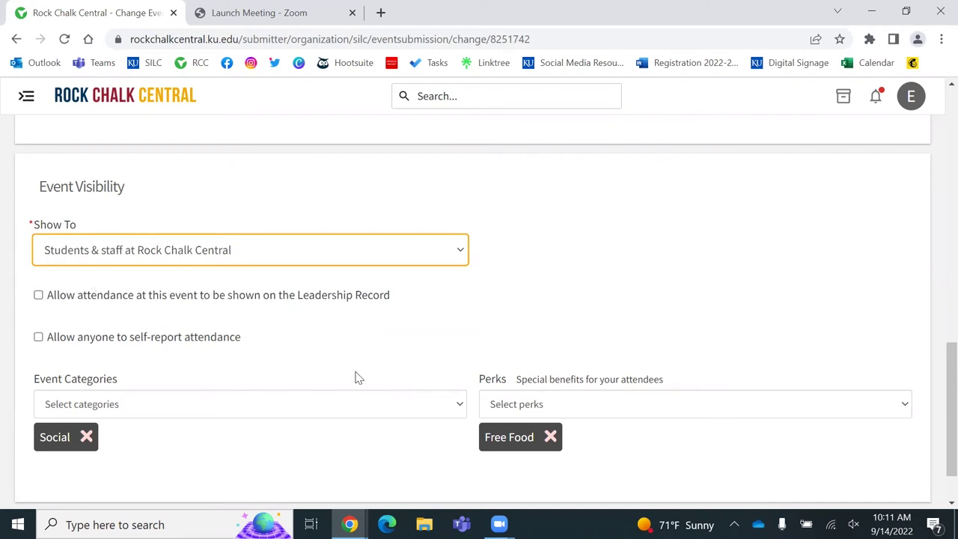
# Review the available perks and event categories, and continue to the RSVP settings
pyautogui.scroll(-2, 356, 378)
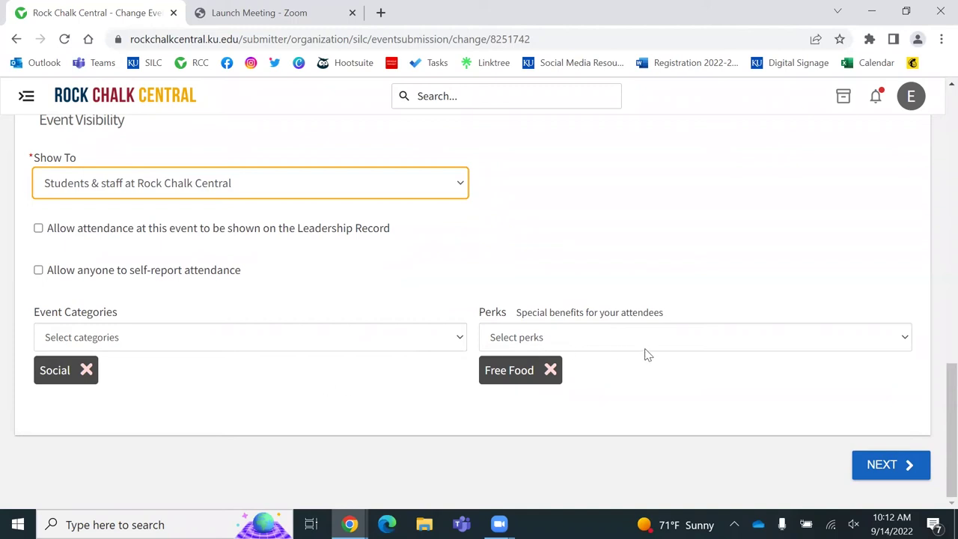
pyautogui.click(905, 341)
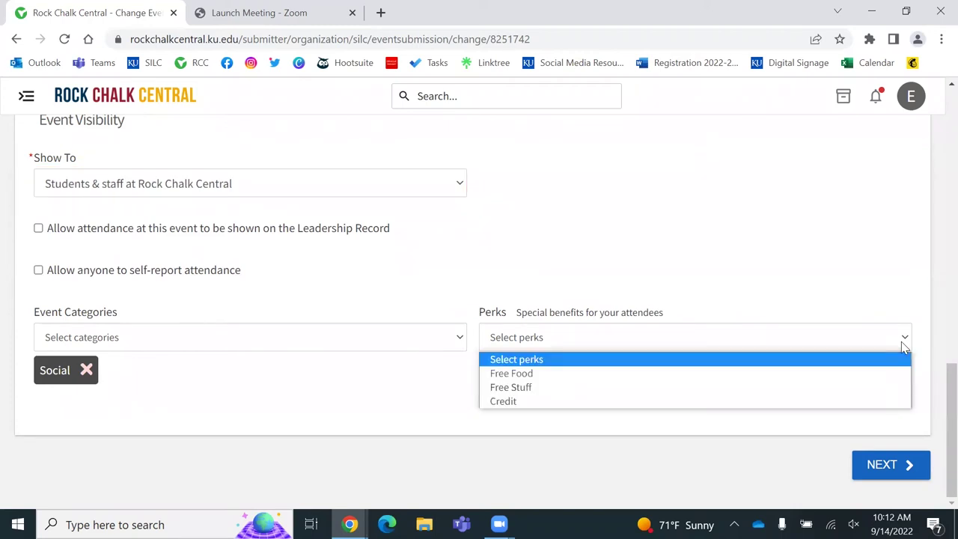
pyautogui.click(905, 341)
pyautogui.click(457, 343)
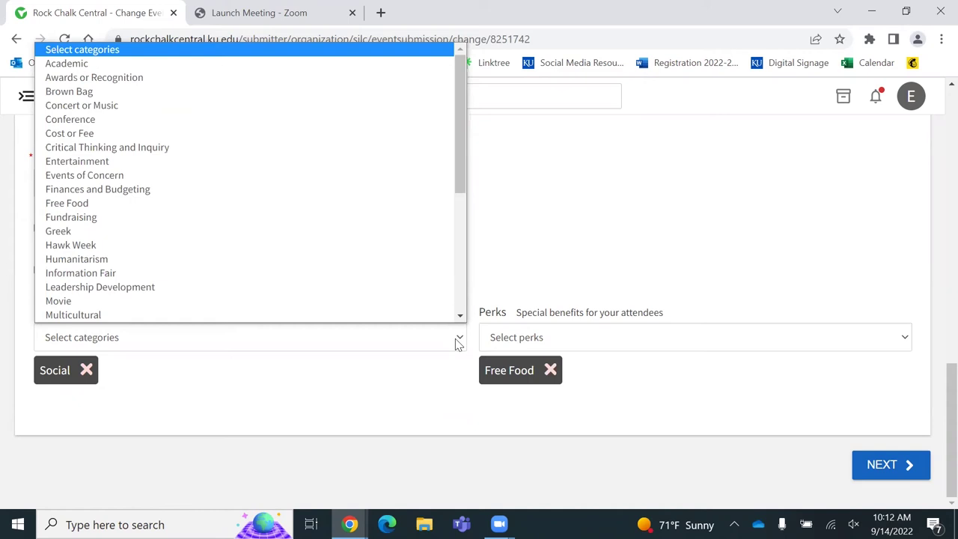
pyautogui.click(445, 396)
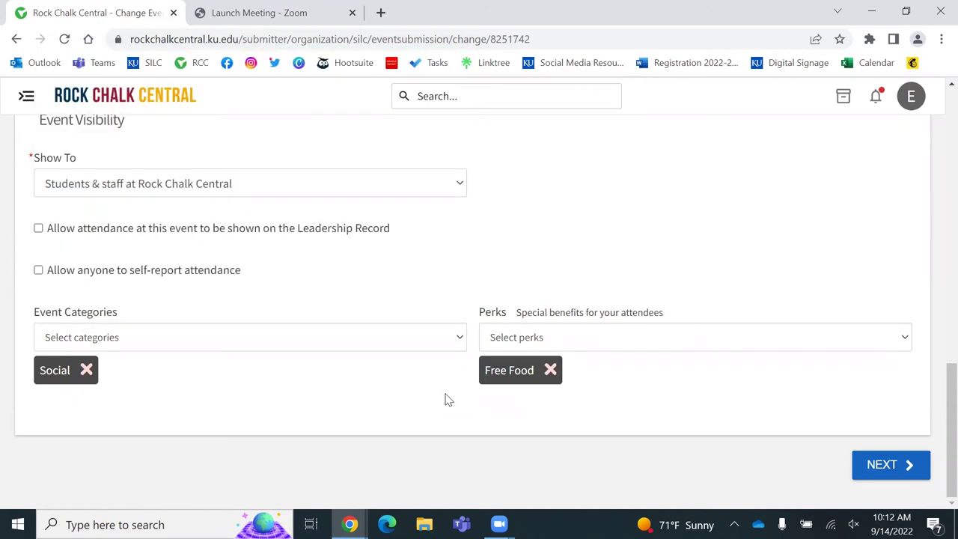
pyautogui.click(879, 472)
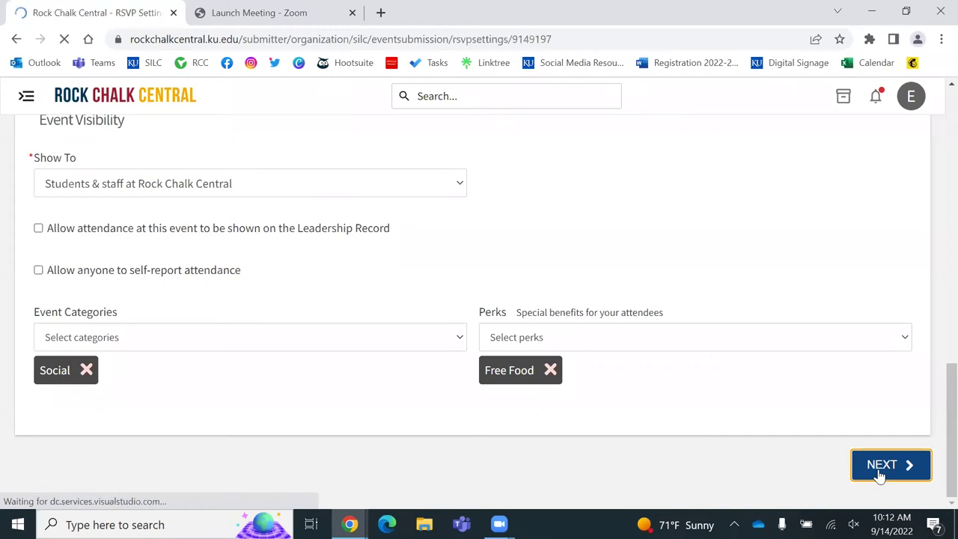
# Examine the choices for who can RSVP to the event
pyautogui.scroll(-1, 649, 423)
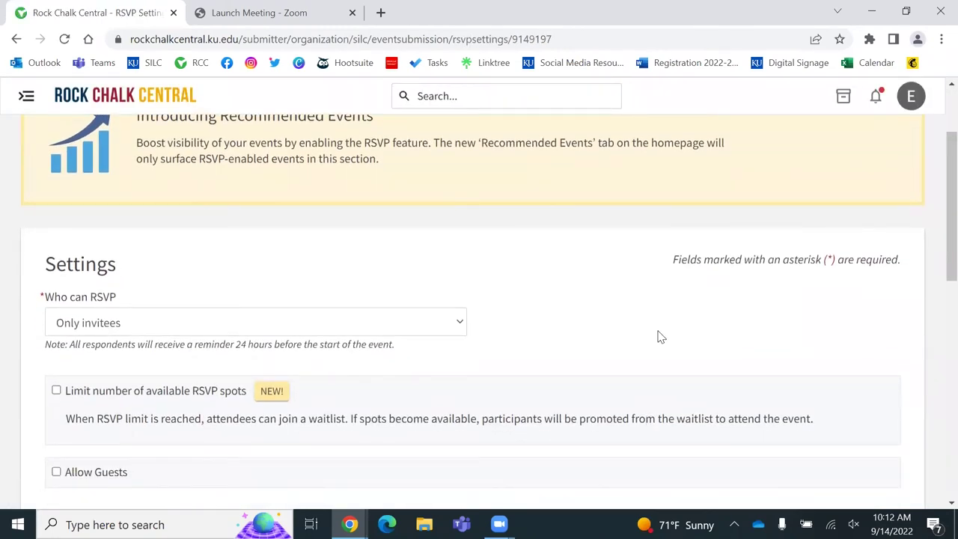
pyautogui.scroll(2, 659, 337)
pyautogui.scroll(-3, 658, 337)
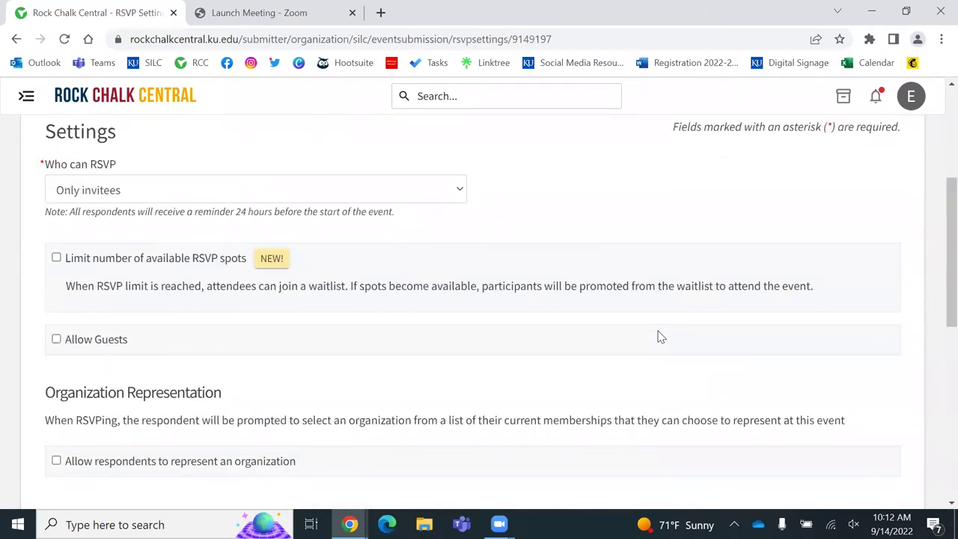
pyautogui.click(460, 193)
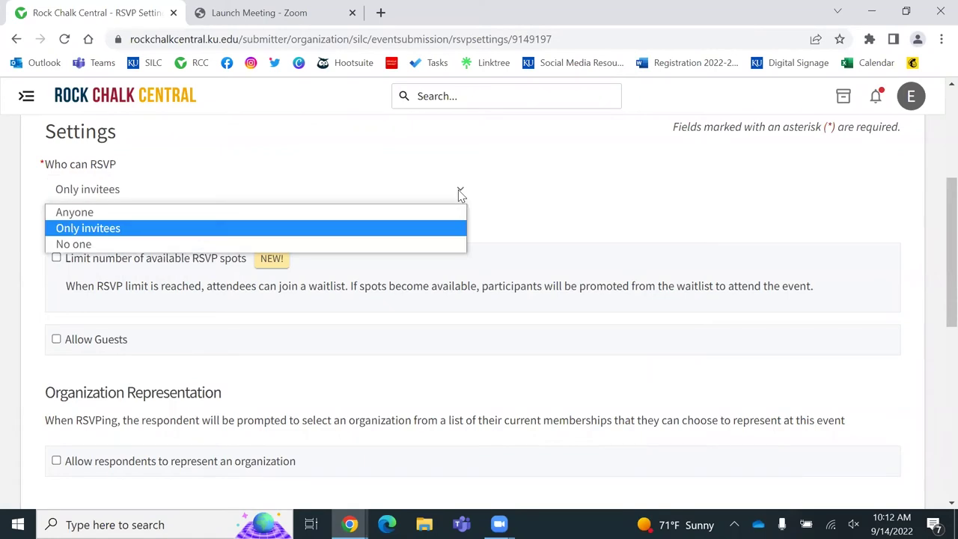
pyautogui.click(608, 213)
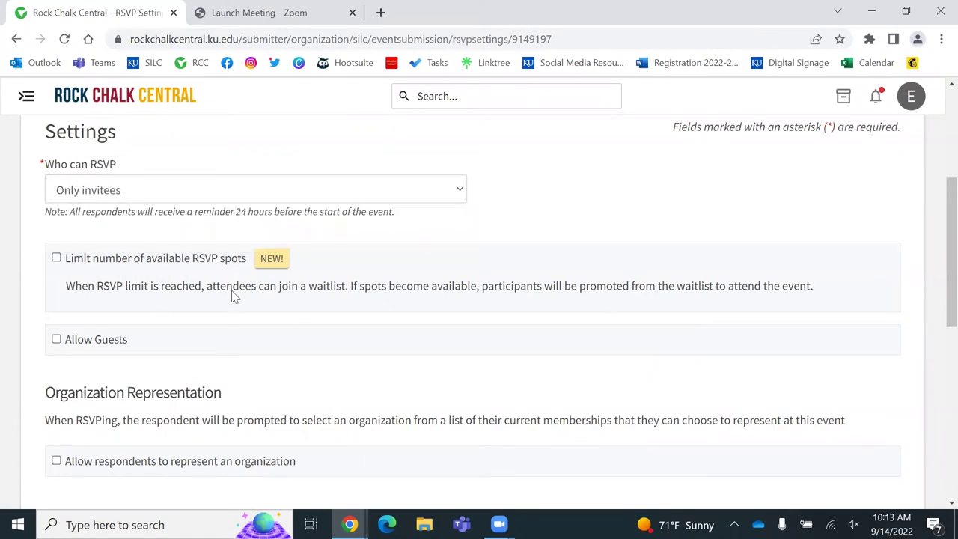
# Review the guest, organization representation and RSVP question options, and continue to Post Event Feedback
pyautogui.scroll(-2, 256, 382)
pyautogui.scroll(-2, 258, 382)
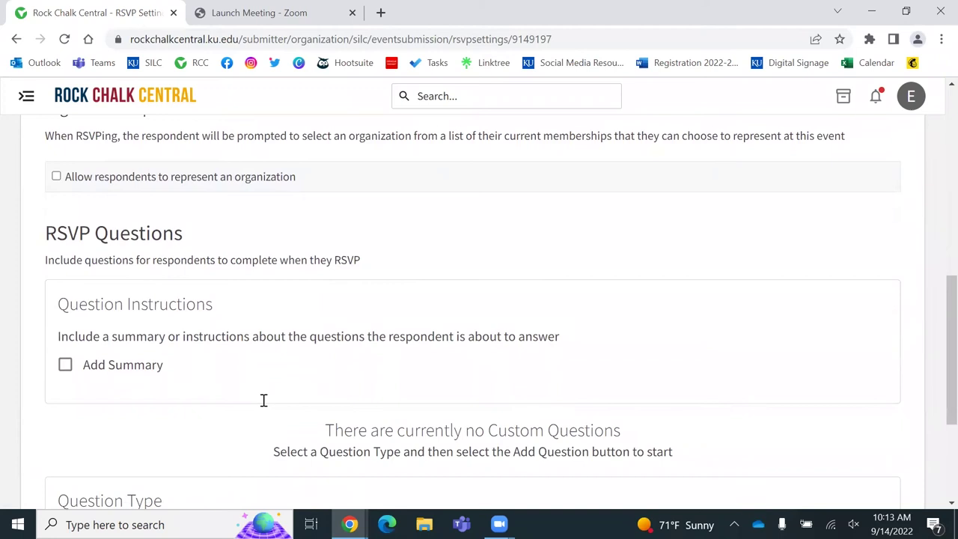
pyautogui.scroll(-1, 264, 400)
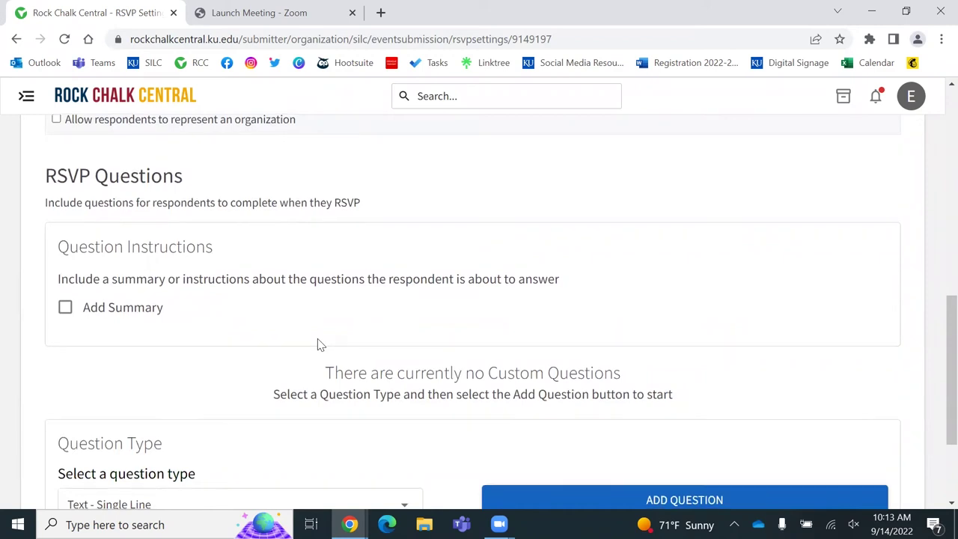
pyautogui.scroll(-2, 320, 343)
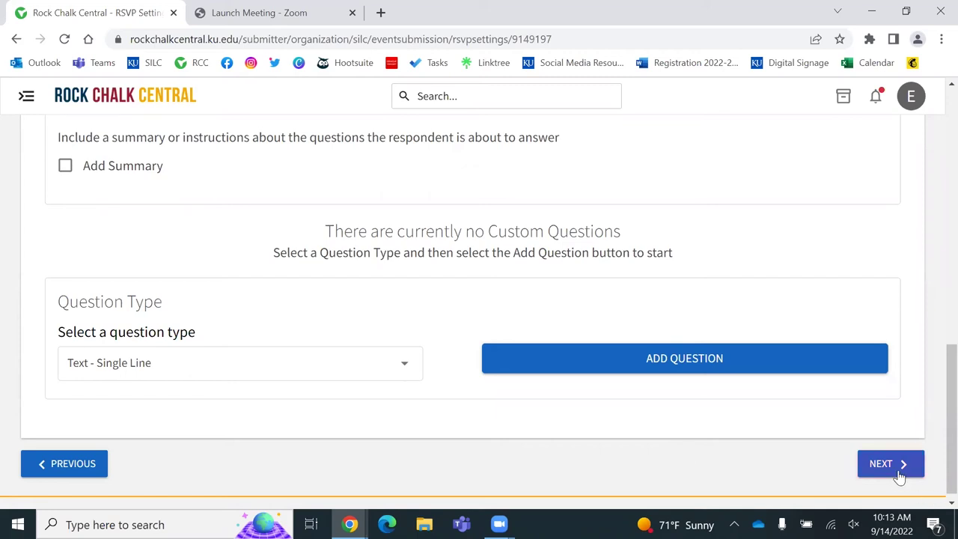
pyautogui.scroll(5, 817, 253)
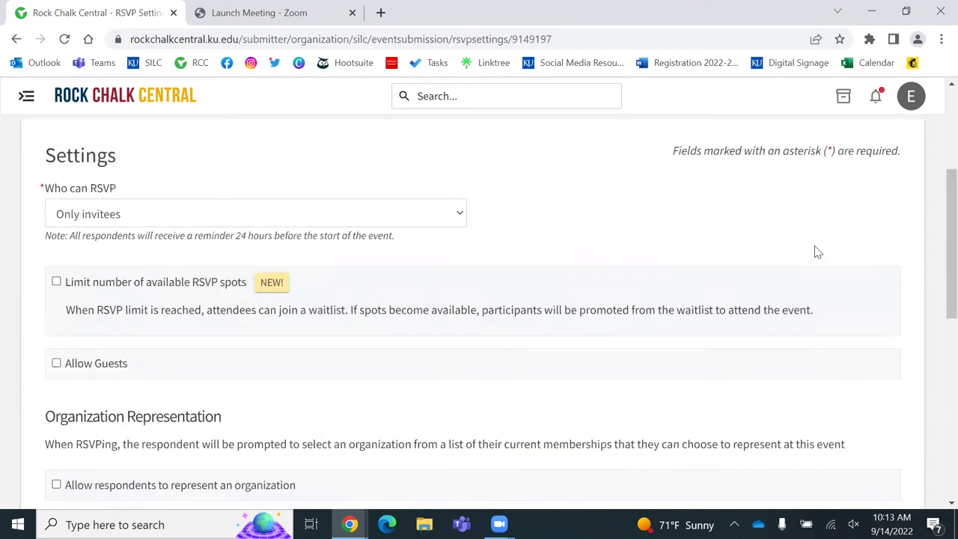
pyautogui.scroll(-5, 816, 252)
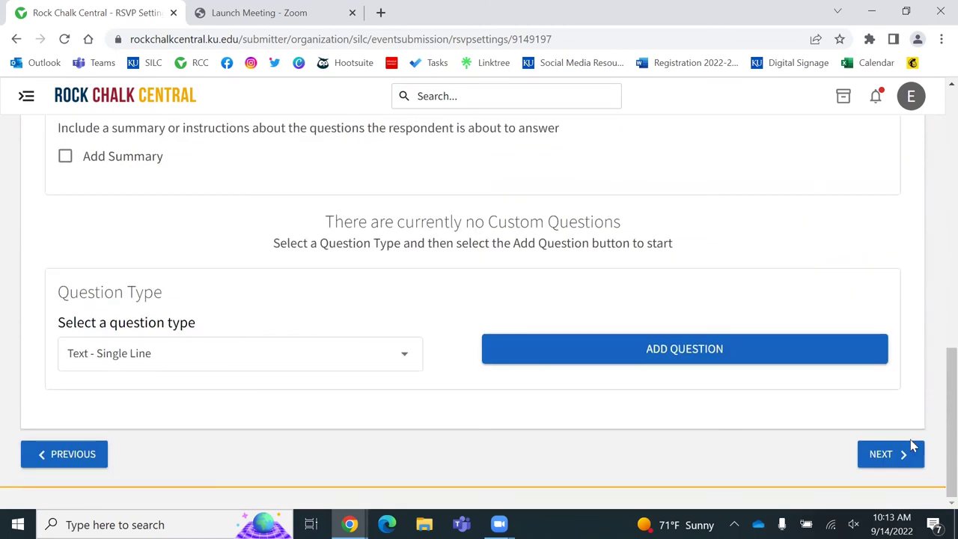
pyautogui.click(904, 450)
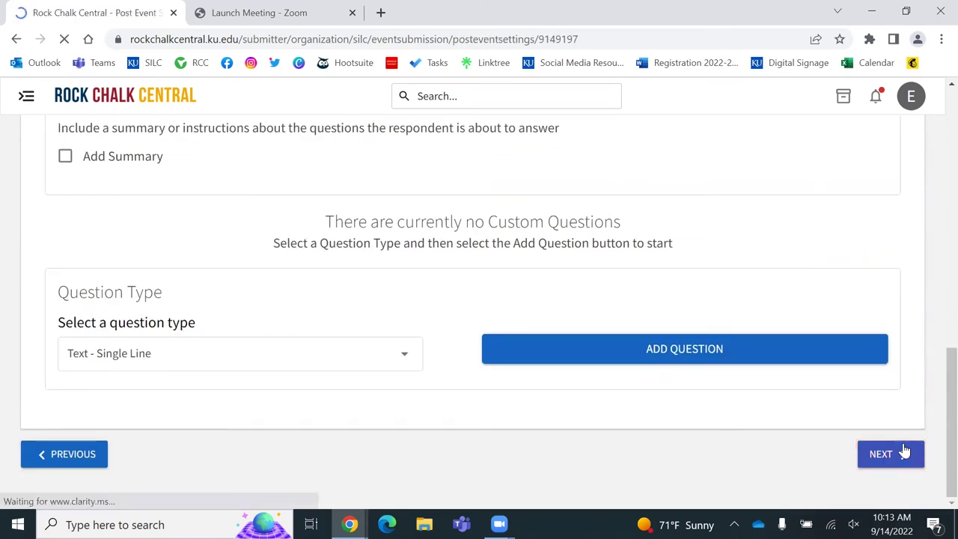
# Review the Post Event Feedback notification, rating and evaluation question options, and continue to the event cover photo
pyautogui.scroll(-1, 565, 333)
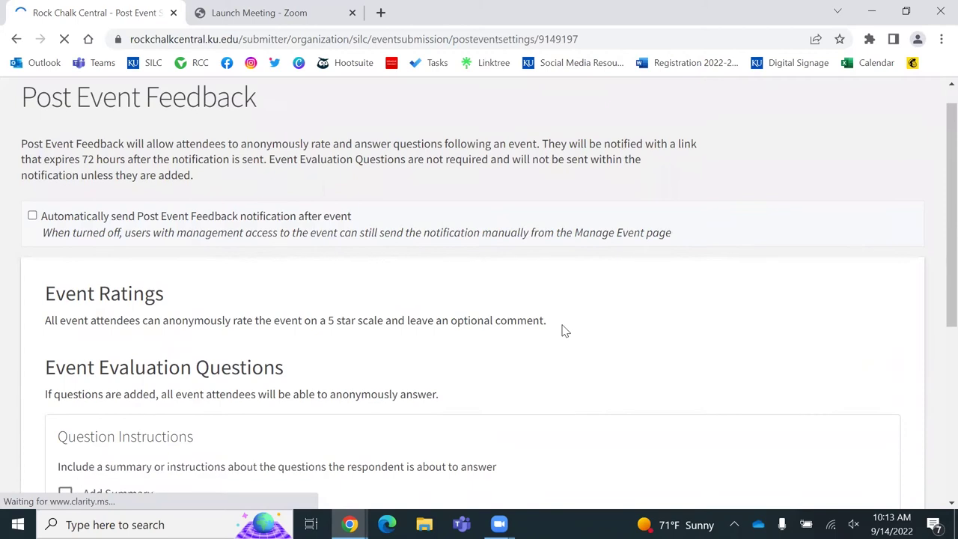
pyautogui.scroll(1, 565, 332)
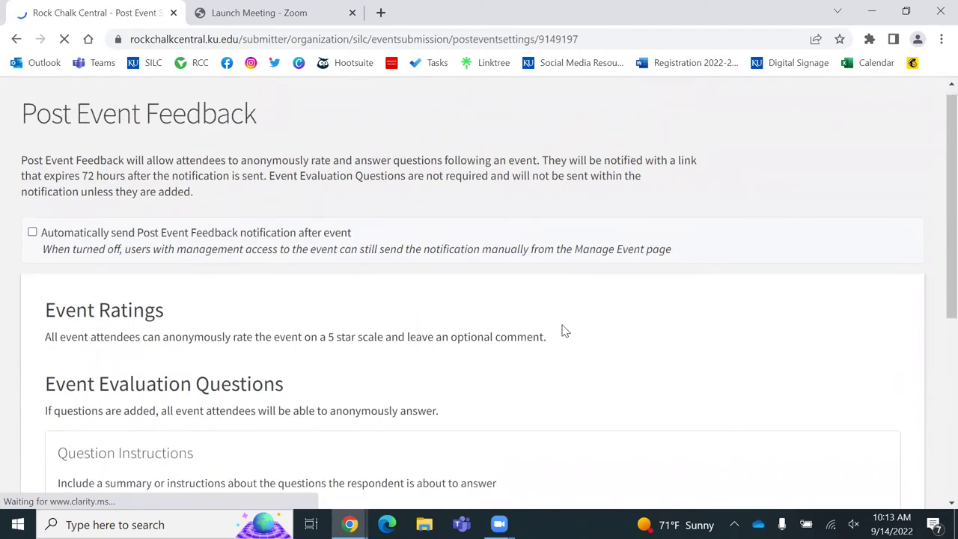
pyautogui.scroll(-3, 565, 331)
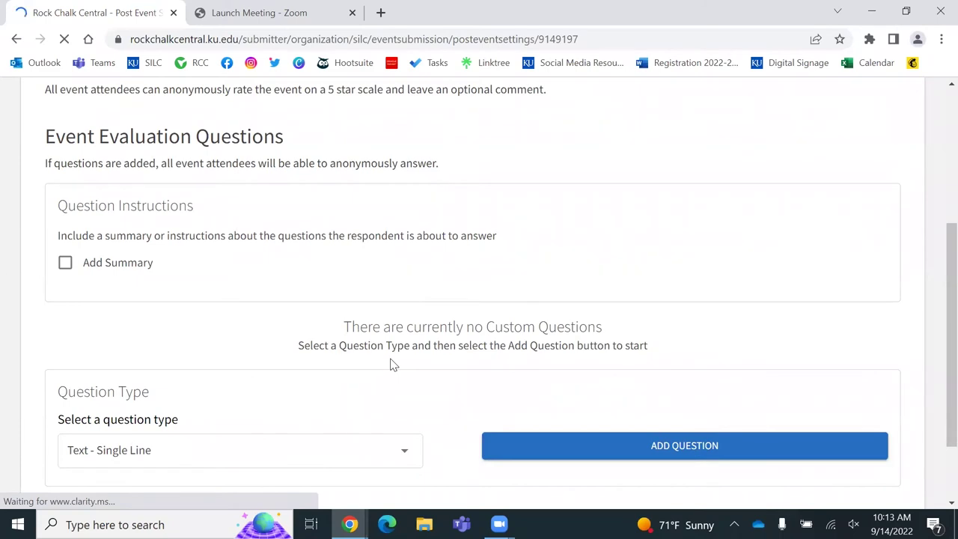
pyautogui.scroll(-1, 391, 364)
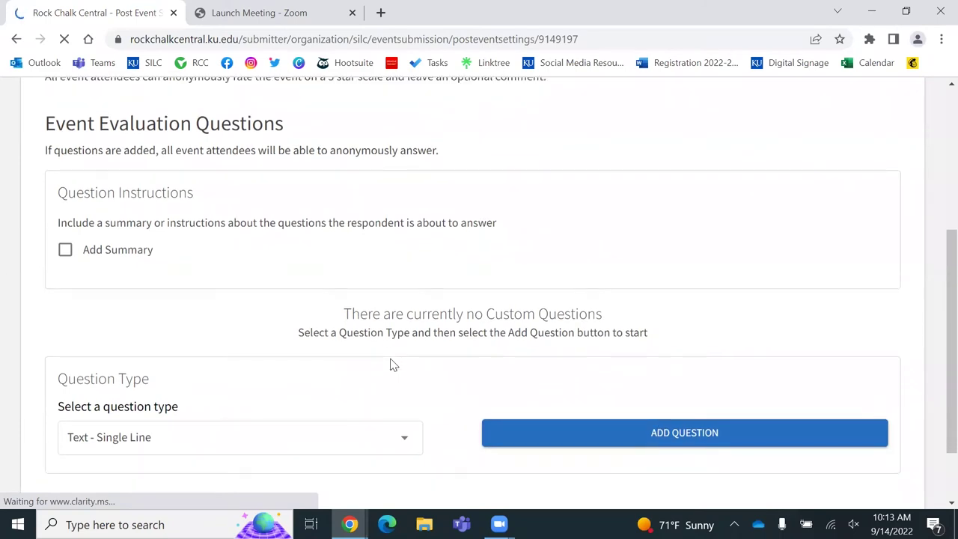
pyautogui.scroll(-2, 390, 365)
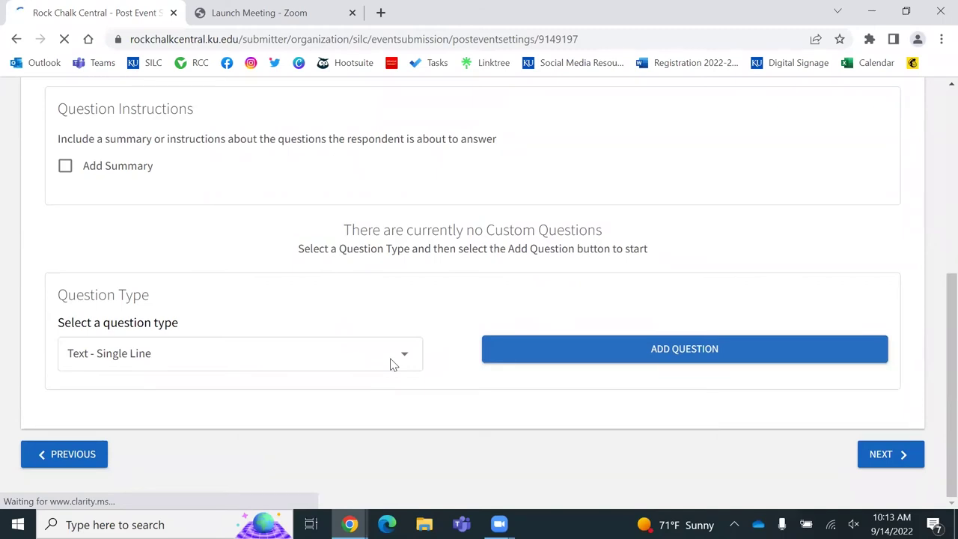
pyautogui.click(881, 459)
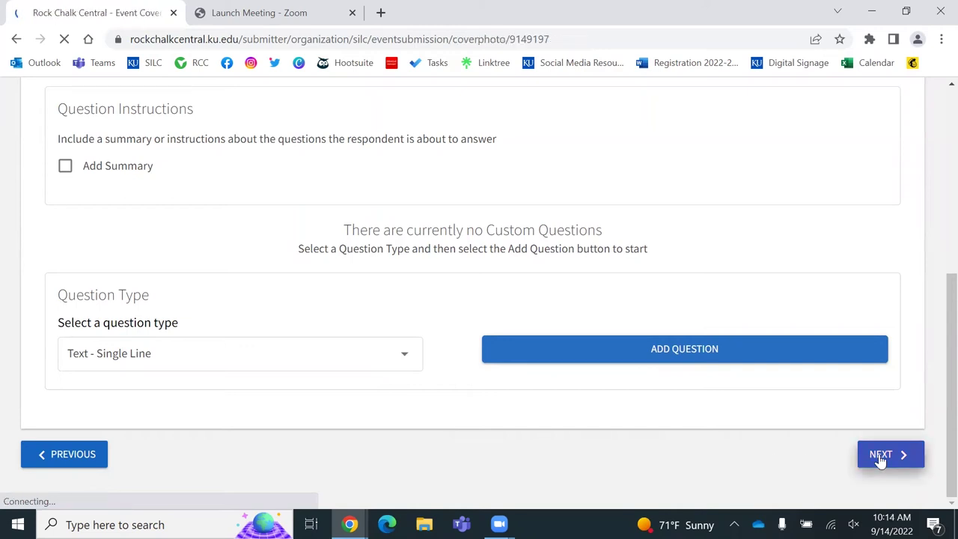
# Review the cover photo guidelines, skip the photo upload and continue to the custom fields
pyautogui.scroll(-2, 314, 420)
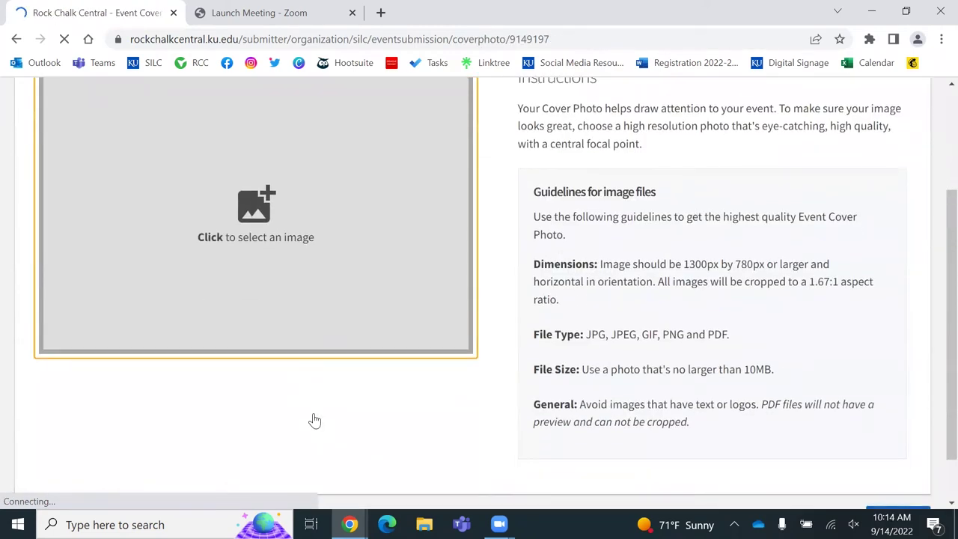
pyautogui.scroll(1, 314, 420)
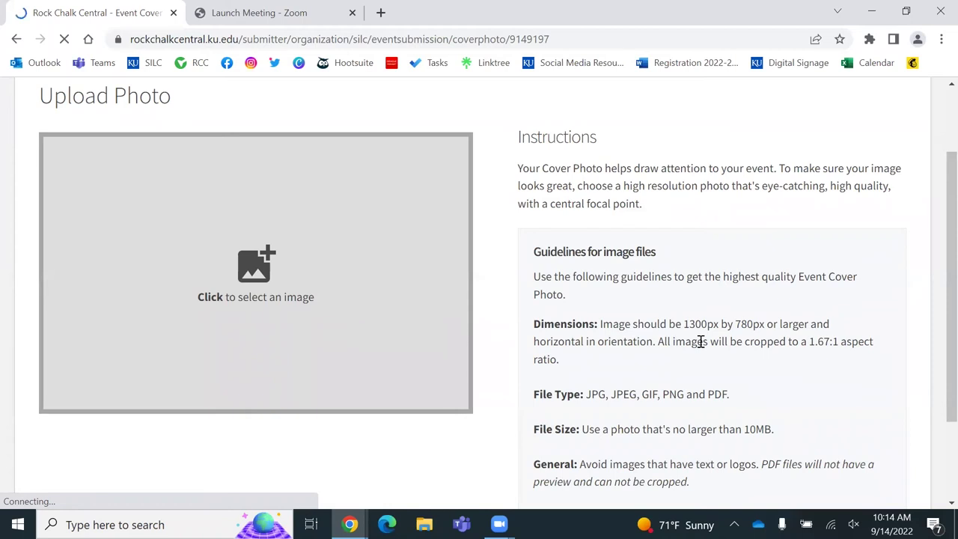
pyautogui.scroll(-1, 700, 342)
pyautogui.scroll(1, 699, 342)
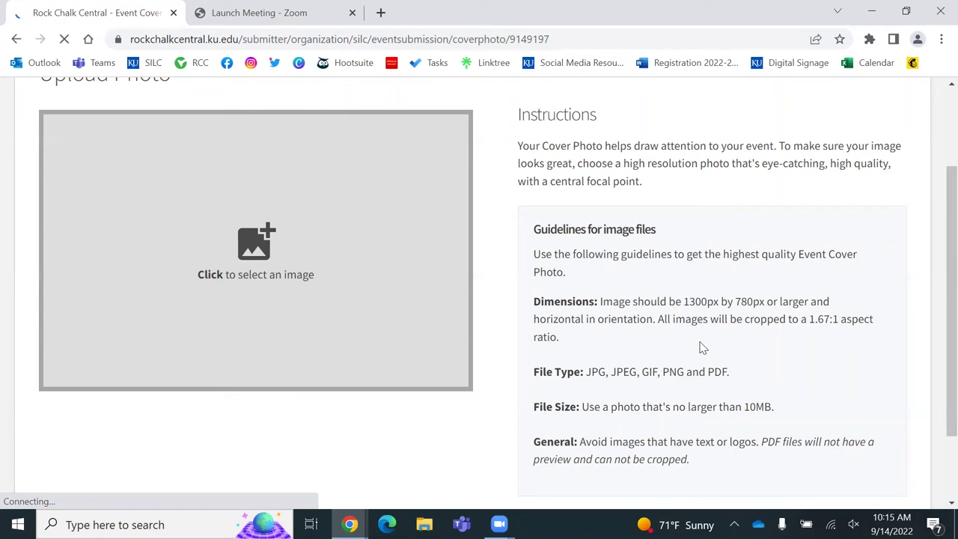
pyautogui.scroll(-1, 702, 348)
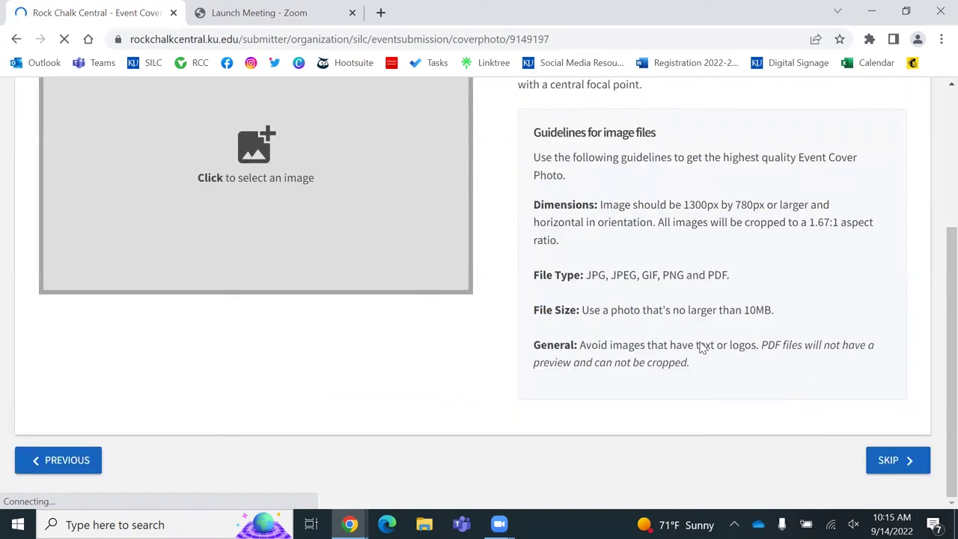
pyautogui.click(906, 464)
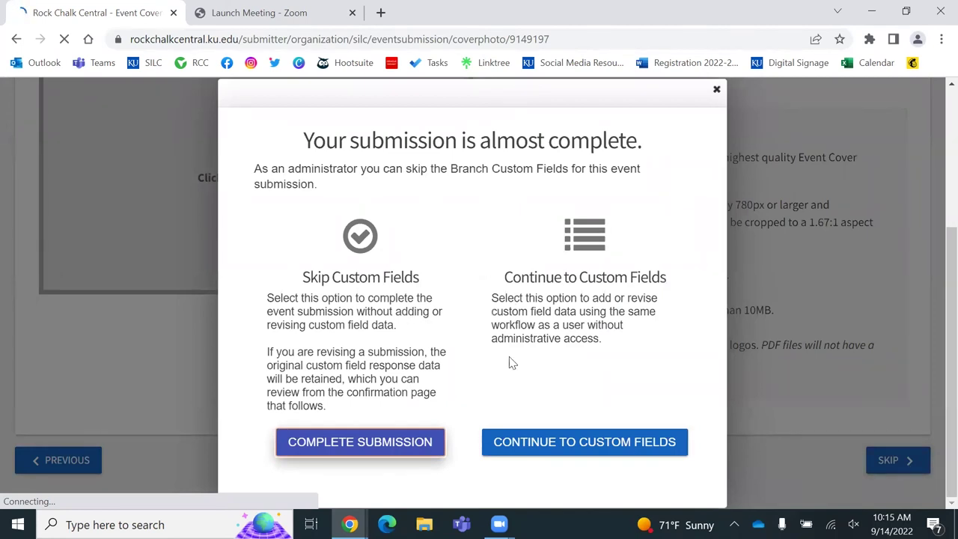
pyautogui.click(636, 449)
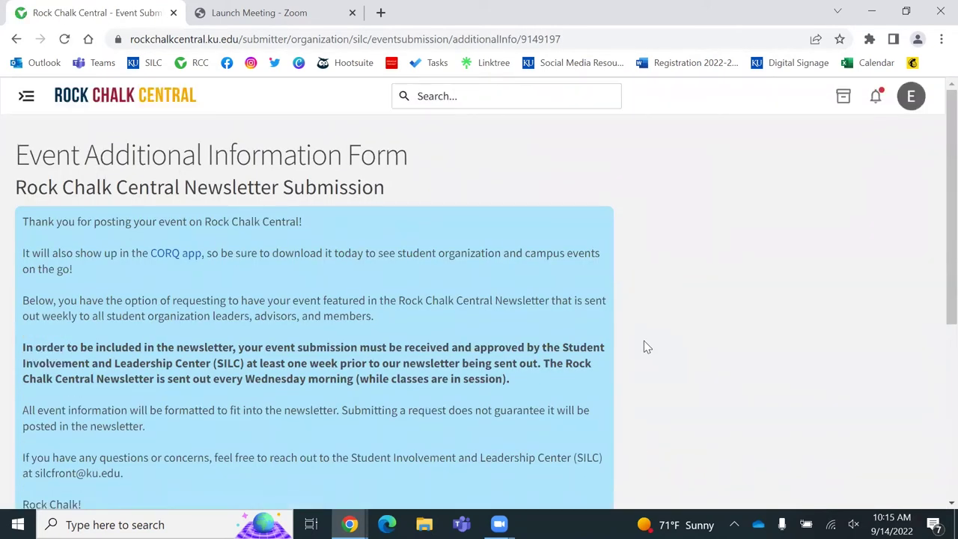
# Review the Rock Chalk Central Newsletter requirements, feature choice and attachment option, and continue to the event review page
pyautogui.scroll(-1, 643, 340)
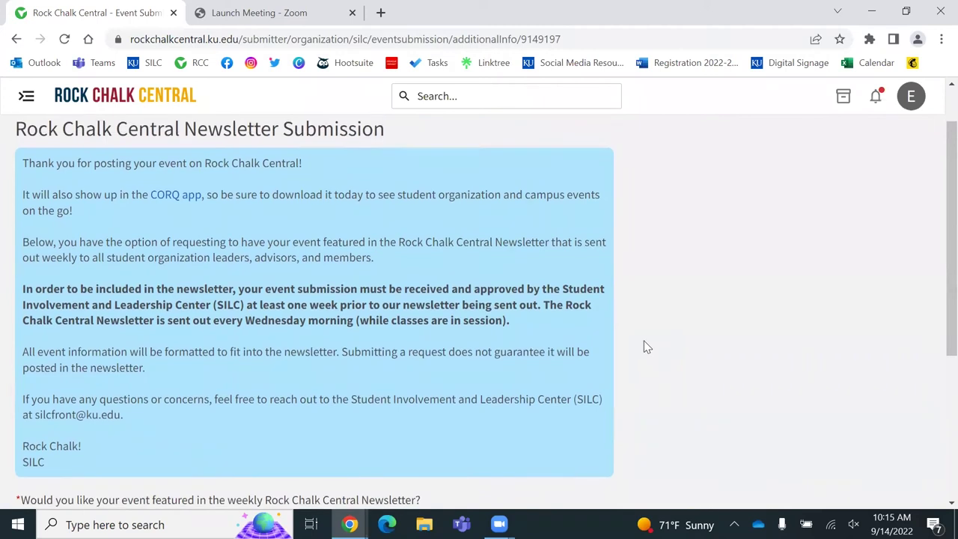
pyautogui.scroll(-2, 647, 347)
pyautogui.scroll(-1, 644, 345)
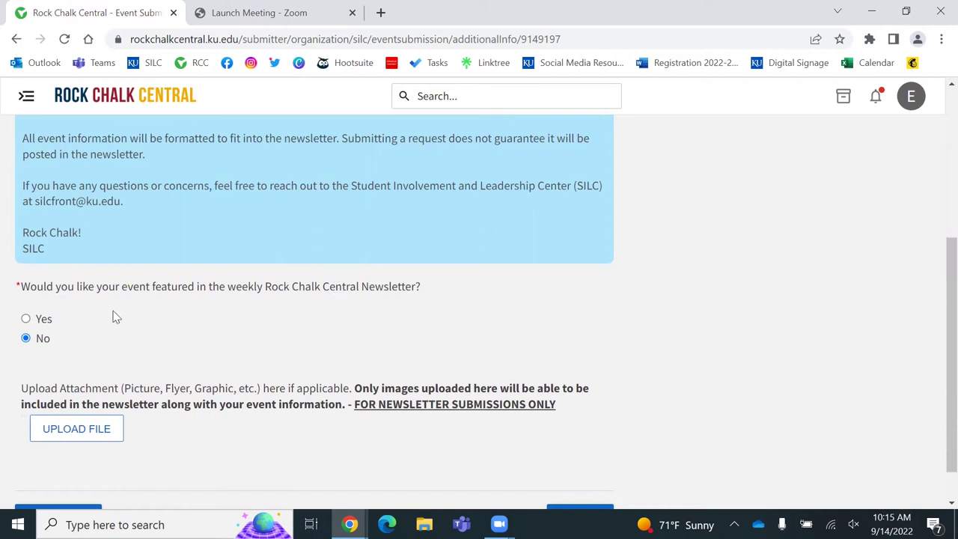
pyautogui.click(110, 442)
pyautogui.scroll(2, 202, 283)
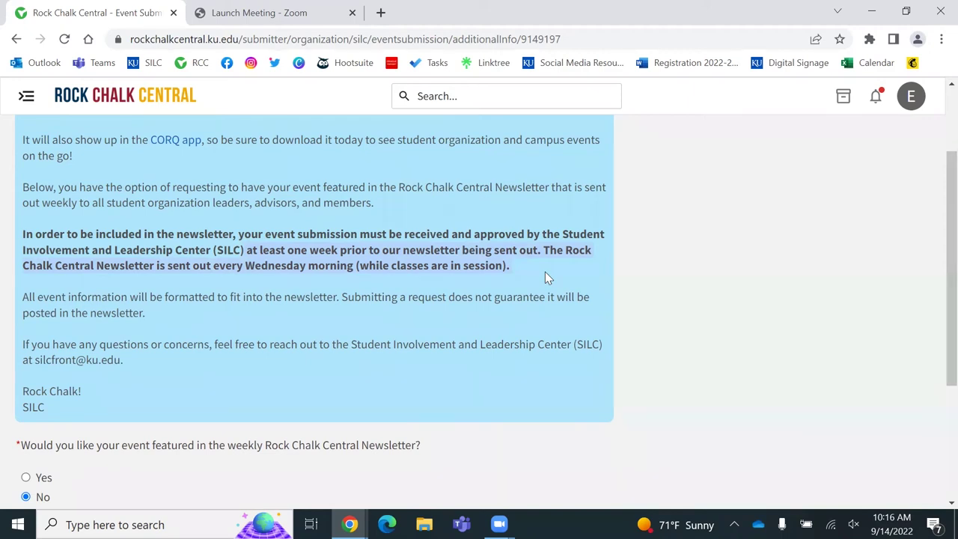
pyautogui.scroll(-3, 545, 272)
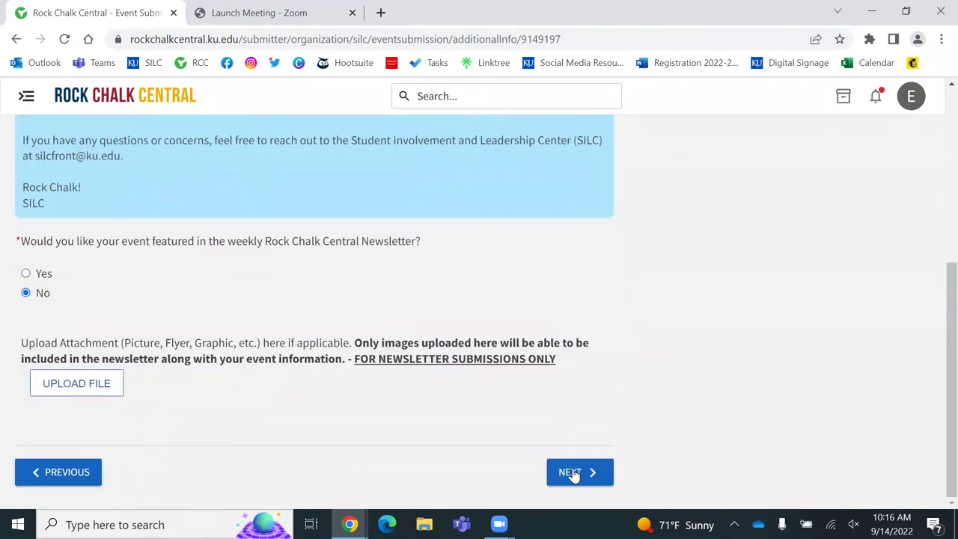
pyautogui.click(573, 473)
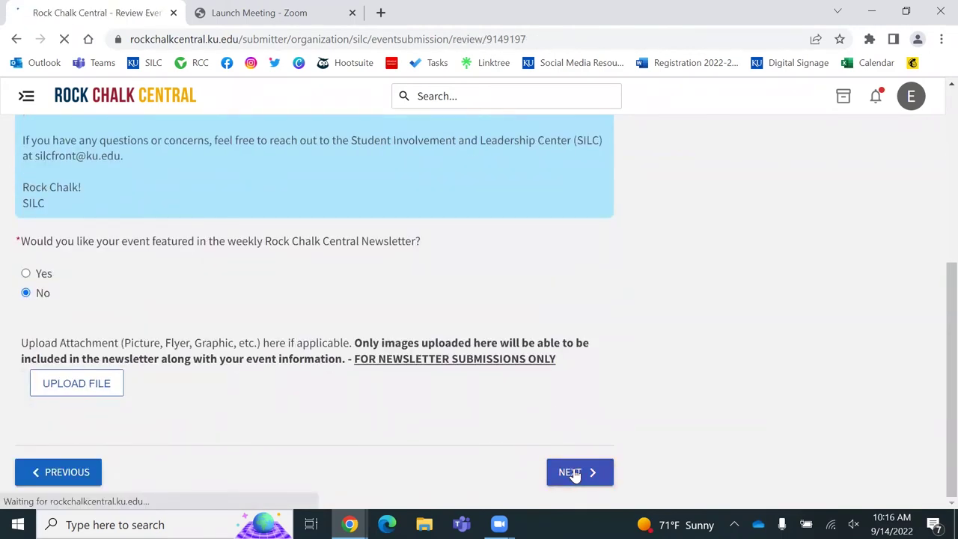
# Look over the event submission on the review page
pyautogui.scroll(-1, 461, 431)
pyautogui.scroll(2, 462, 432)
pyautogui.scroll(-2, 462, 432)
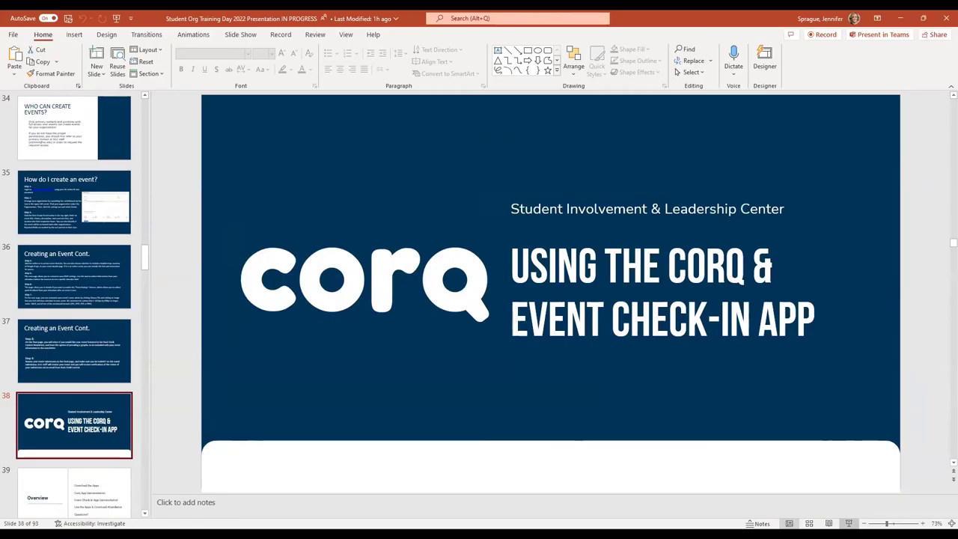
# In the PowerPoint training presentation, start the slide show from the "Using the Corq & Event Check-In App" slide
pyautogui.hotkey('shift', 'F5')
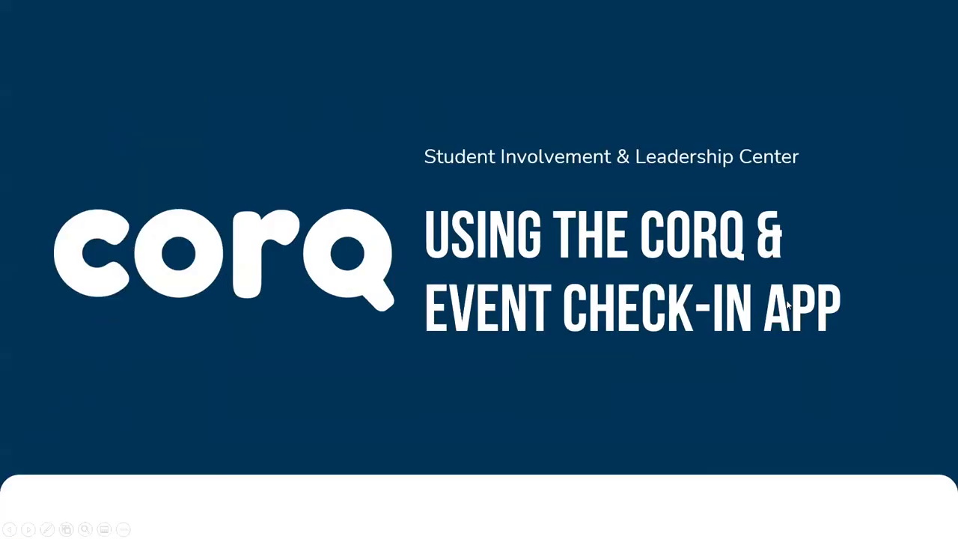